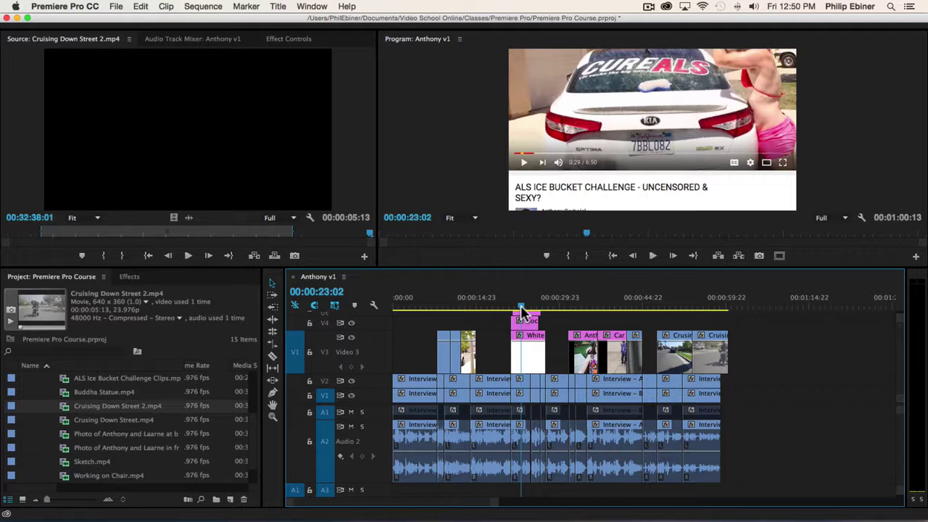
Select the two-person photo clip on Video 3 at about 00:00:34:21 and expand its Motion effect properties
click(587, 308)
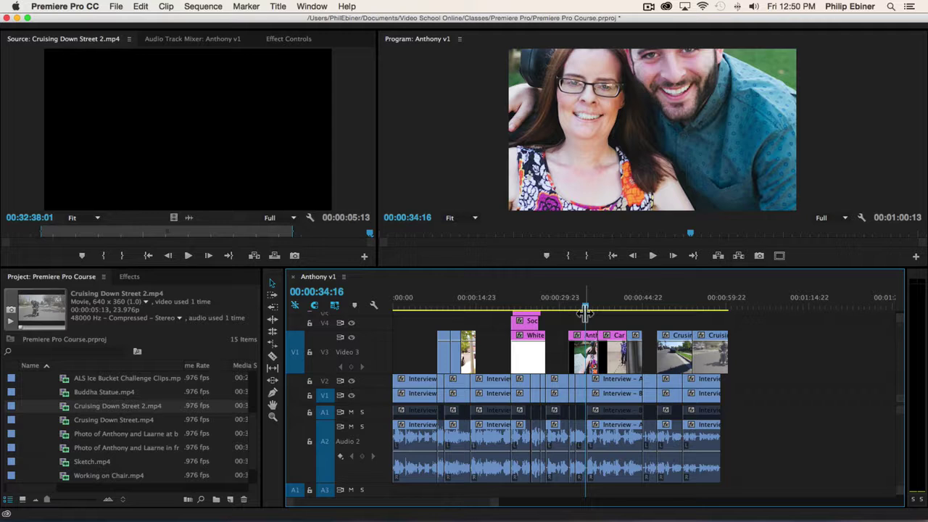
click(670, 307)
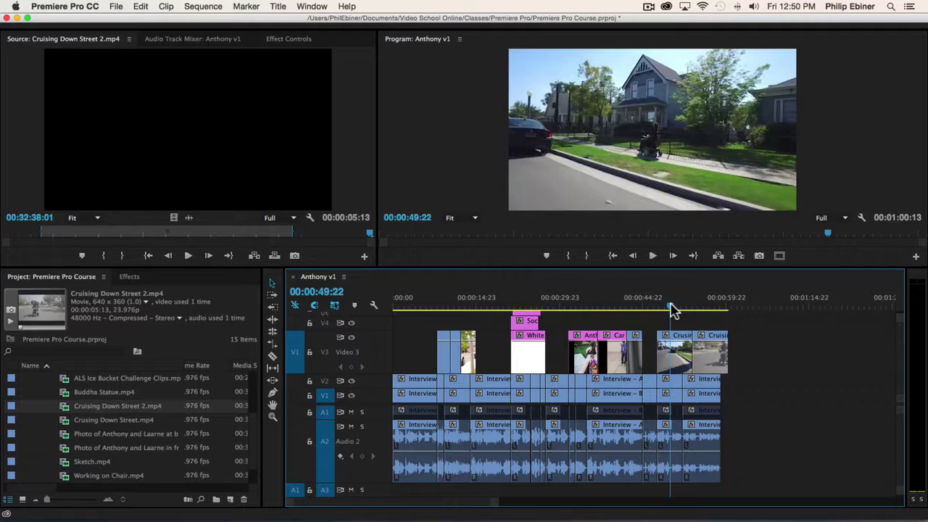
click(587, 308)
click(583, 360)
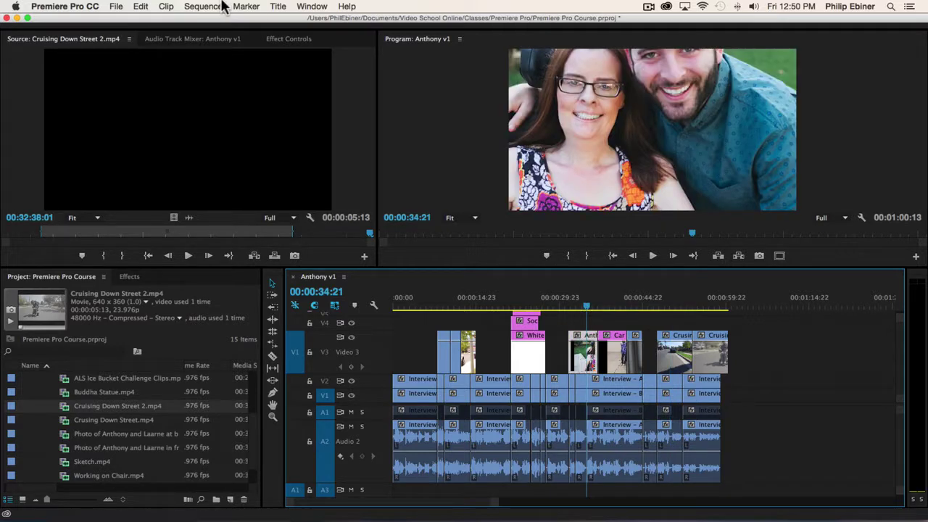
click(292, 39)
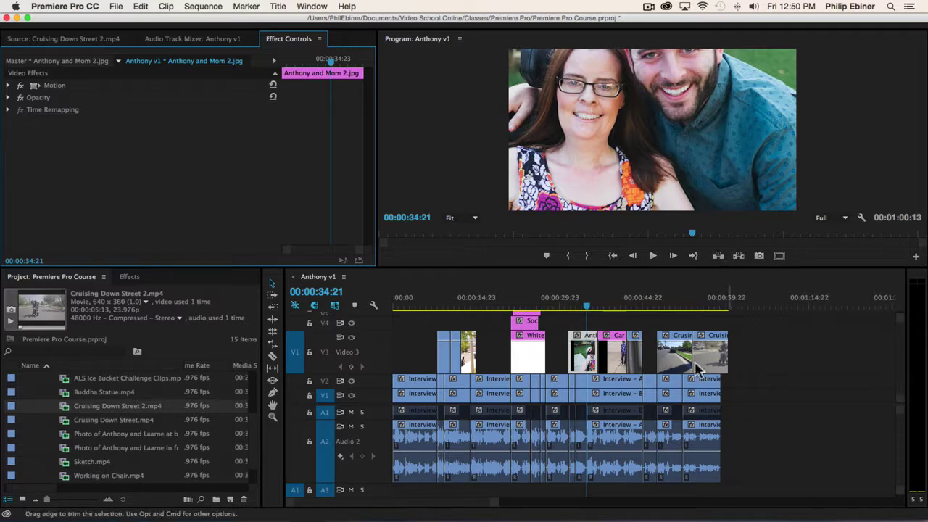
click(589, 369)
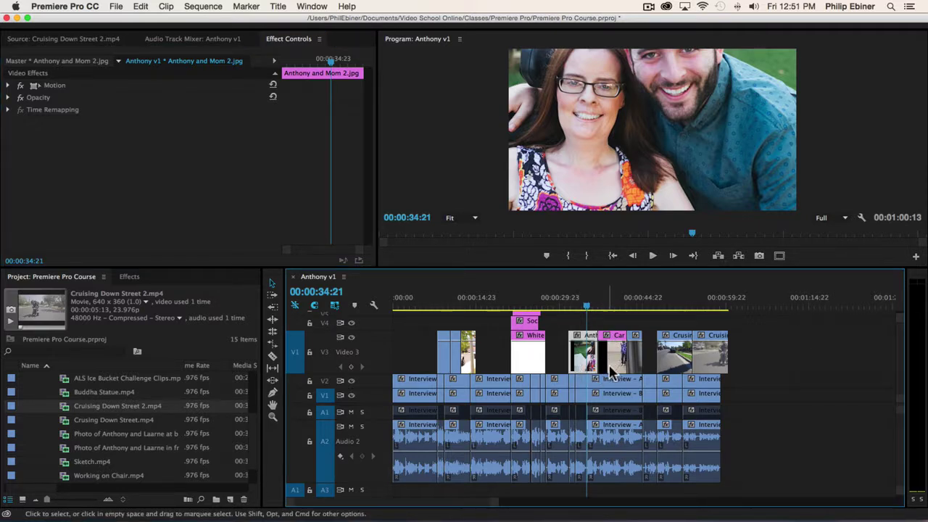
click(601, 380)
click(595, 366)
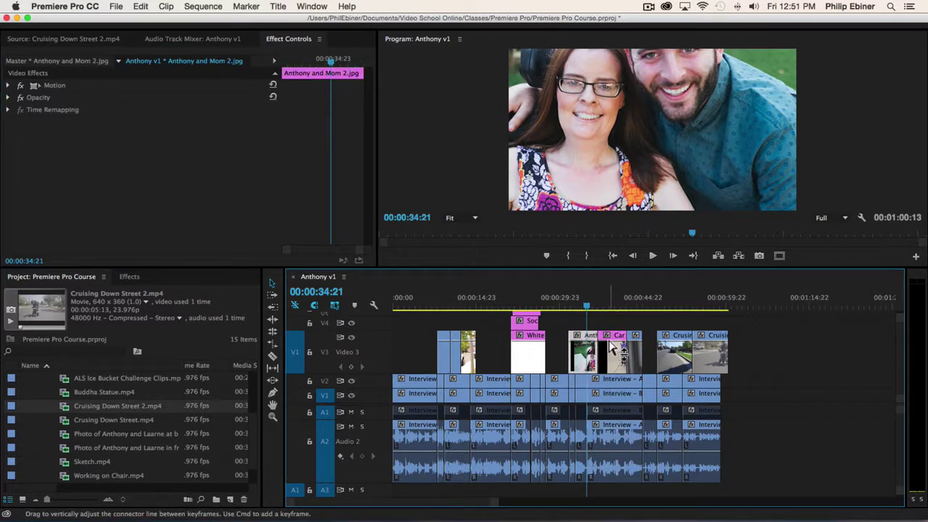
key(=)
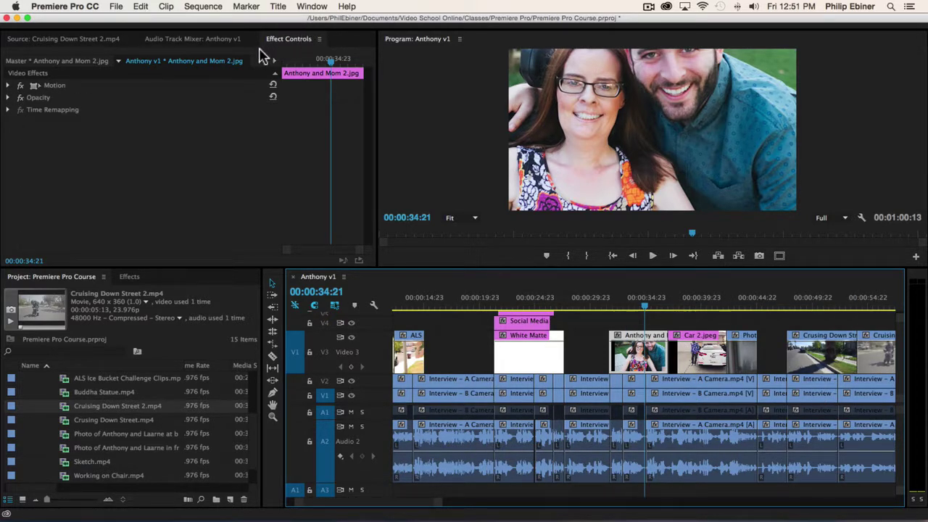
click(12, 87)
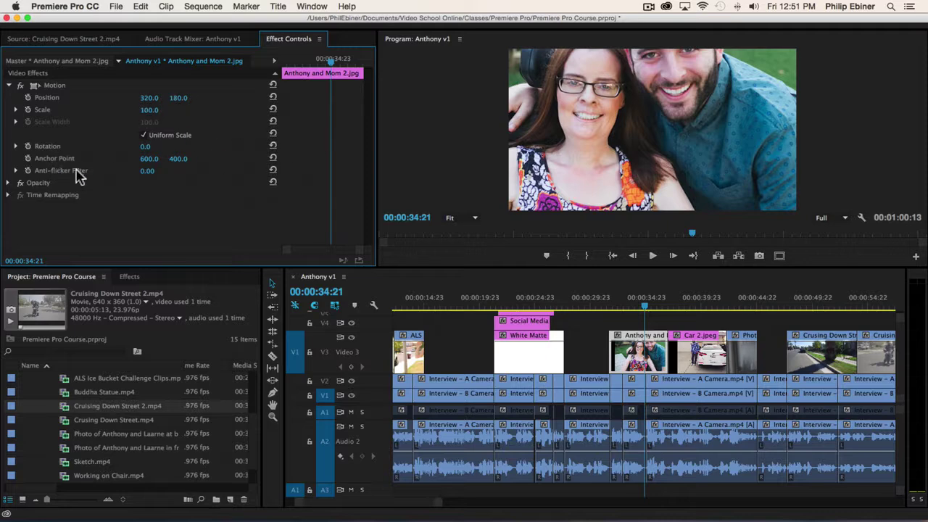
Try different Scale values on the two-person photo, including 65 and 109
click(145, 110)
text(65)
key(Return)
drag(147, 110, 179, 110)
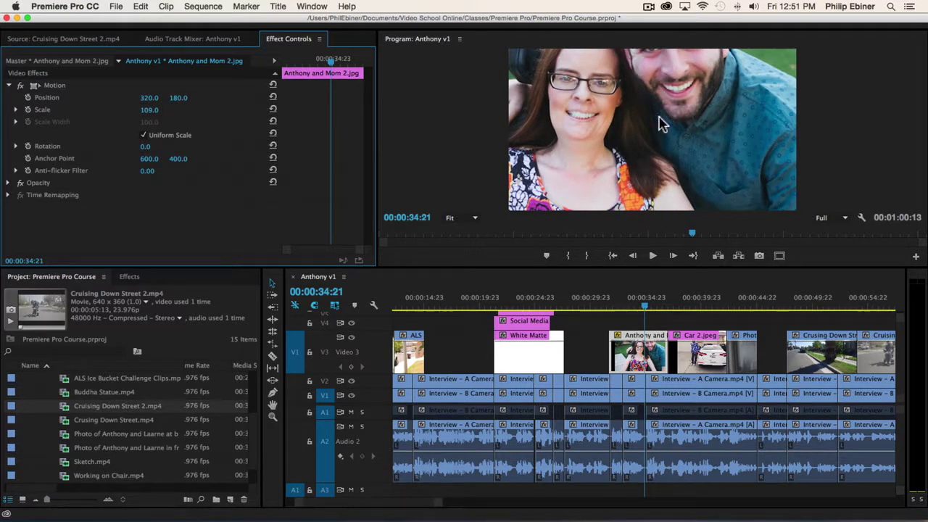
key(space)
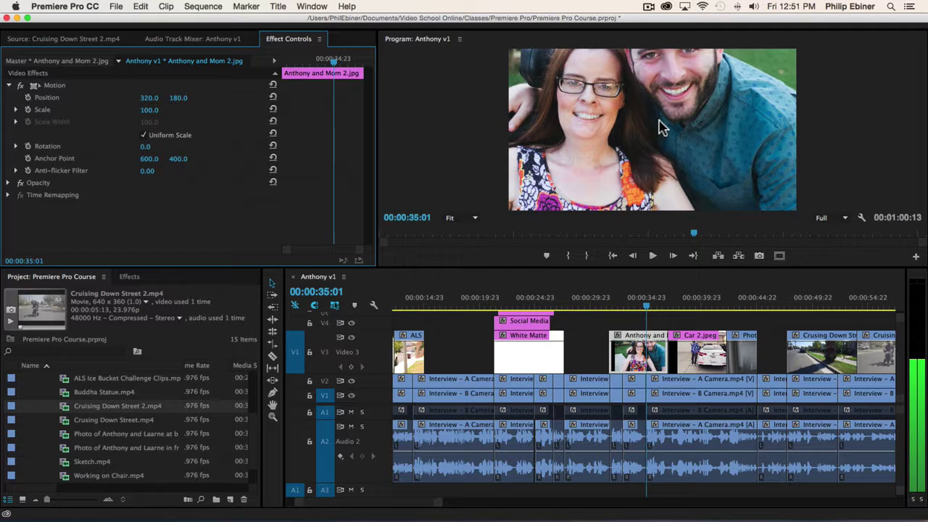
Show the two-person photo's transform box in the Program monitor, inspect it at 50% zoom and return to Fit
click(628, 135)
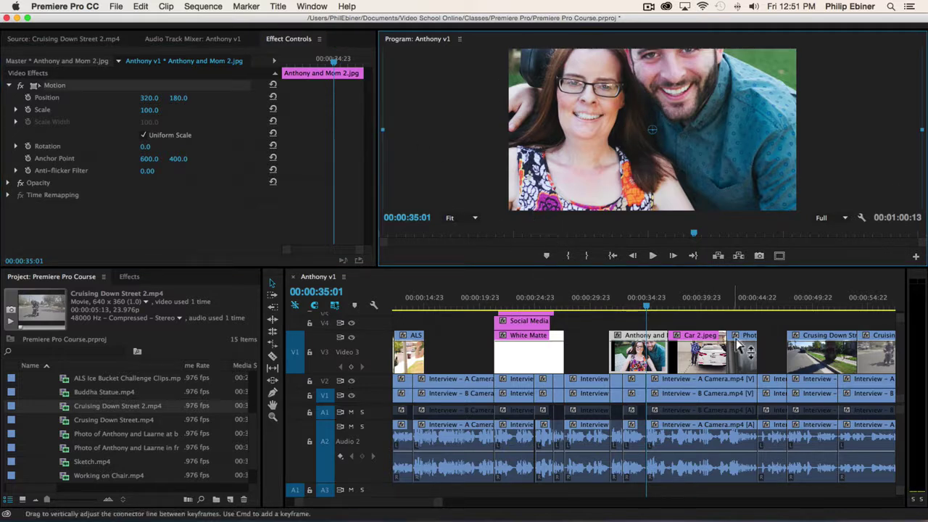
click(586, 338)
click(655, 339)
click(631, 165)
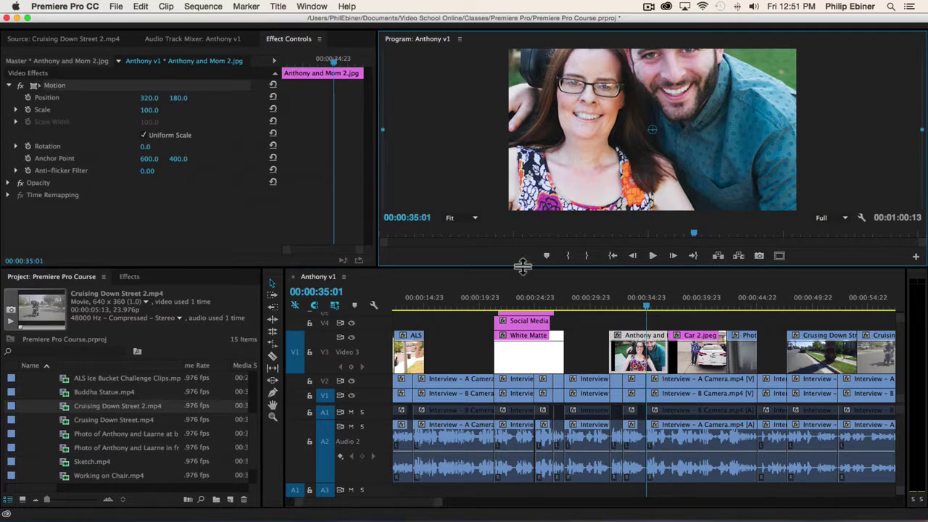
click(457, 219)
click(455, 200)
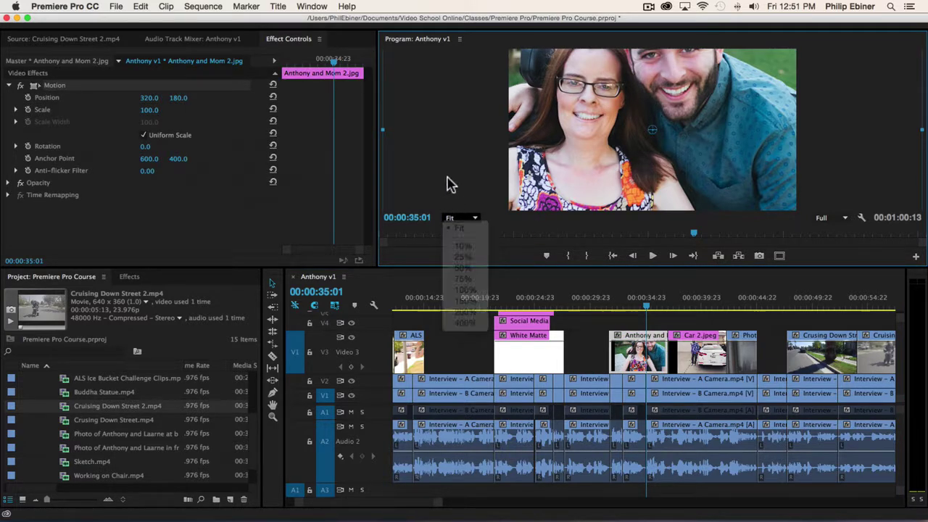
click(473, 219)
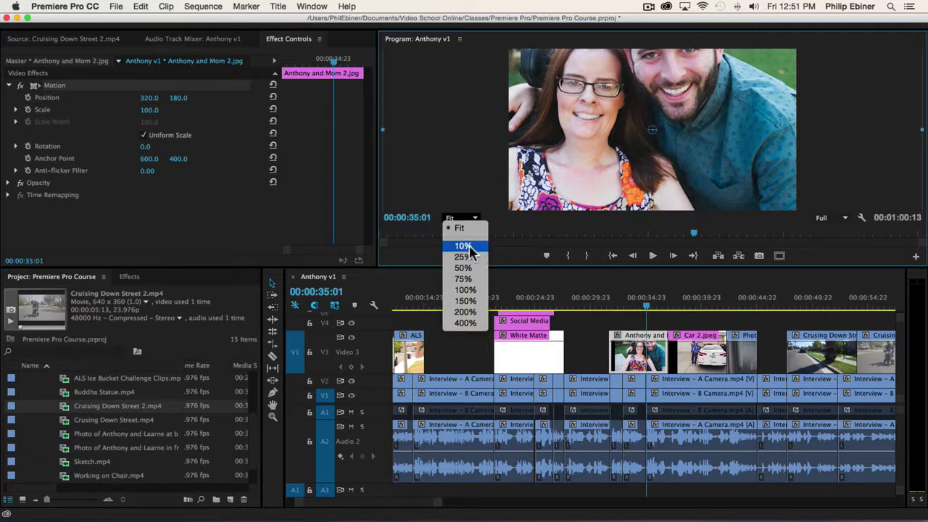
click(468, 268)
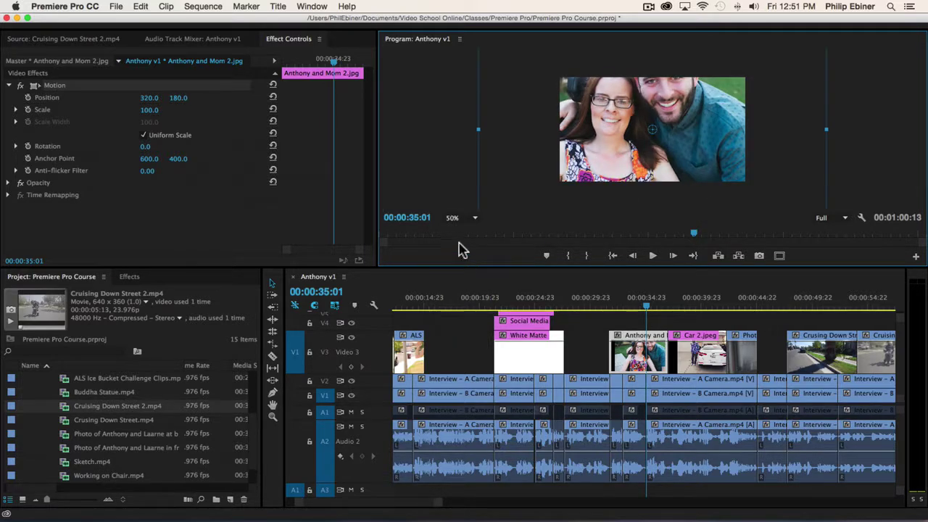
click(467, 217)
click(459, 228)
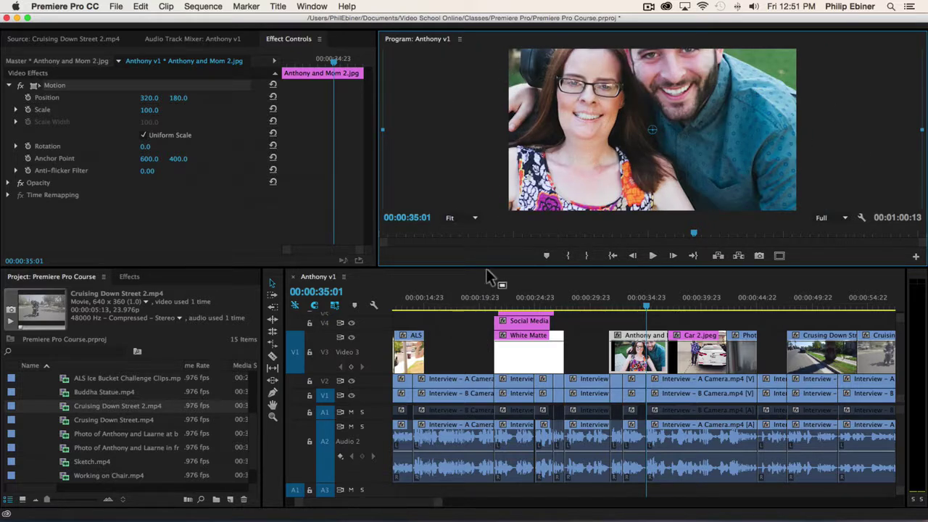
Enlarge the Program monitor area and set its zoom level to 25%
drag(490, 267, 575, 234)
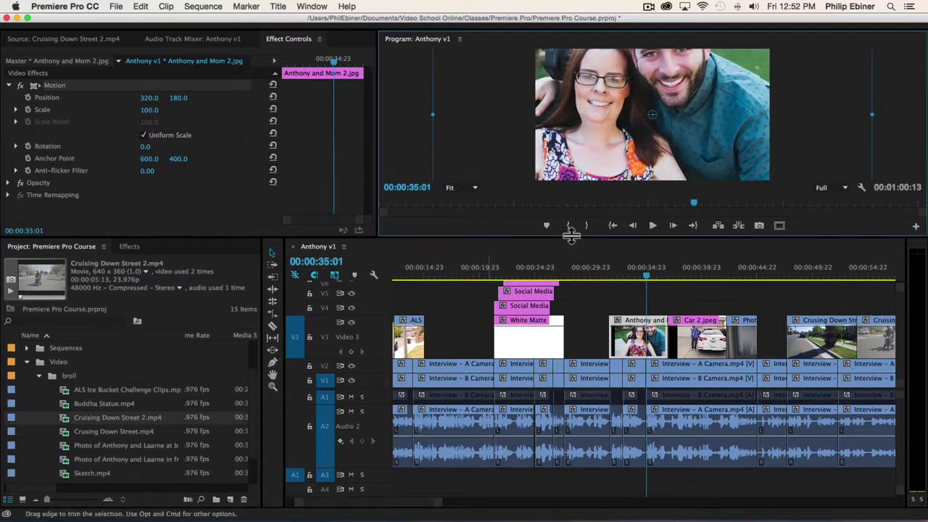
click(459, 191)
click(464, 259)
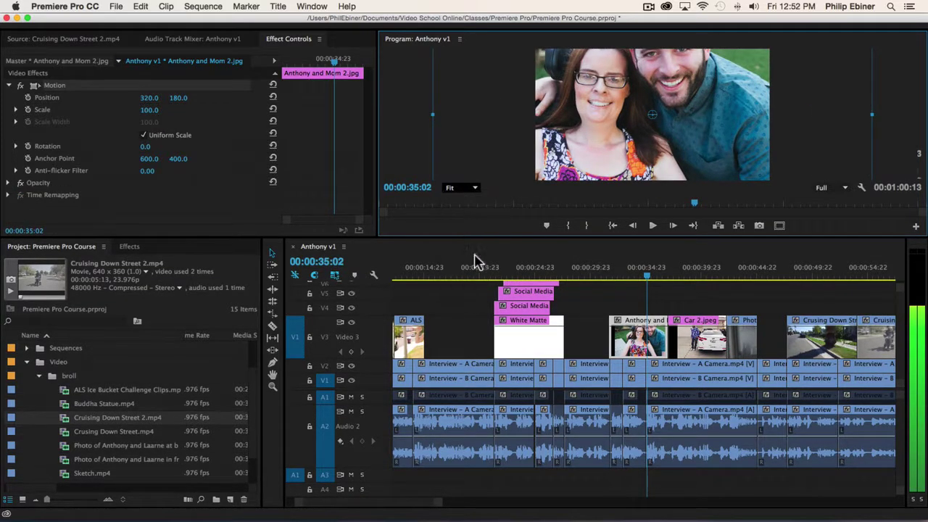
drag(560, 236, 621, 314)
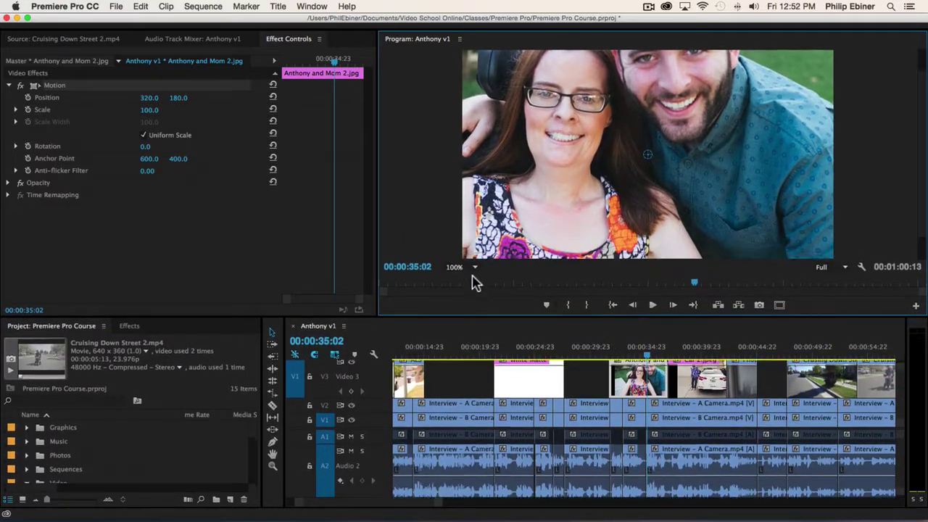
click(473, 267)
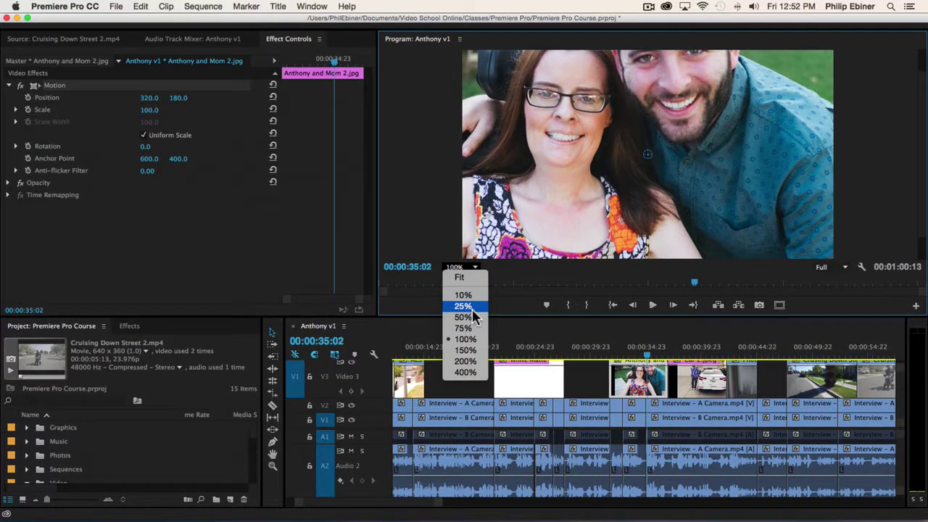
click(464, 306)
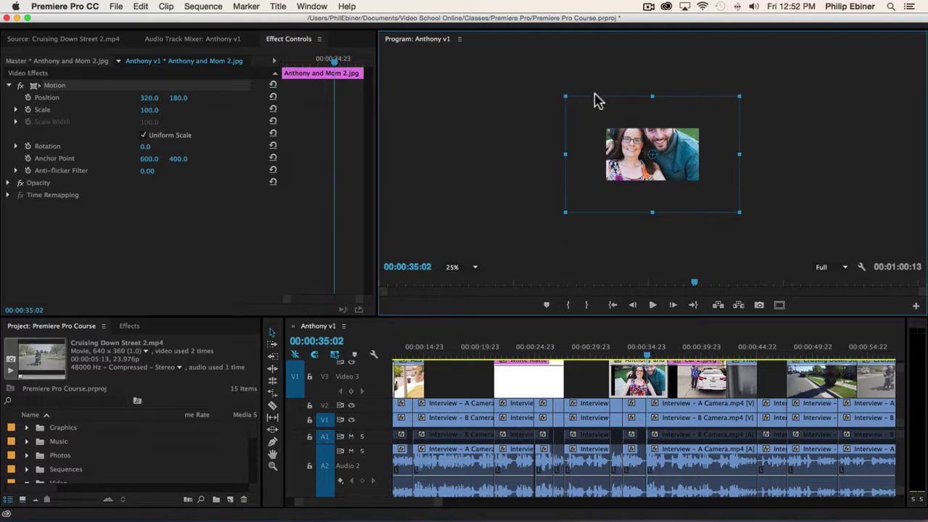
Shrink the two-person photo to a scale of 65 with its transform box and set the monitor zoom to Fit
click(603, 390)
click(653, 388)
click(625, 156)
drag(741, 98, 708, 116)
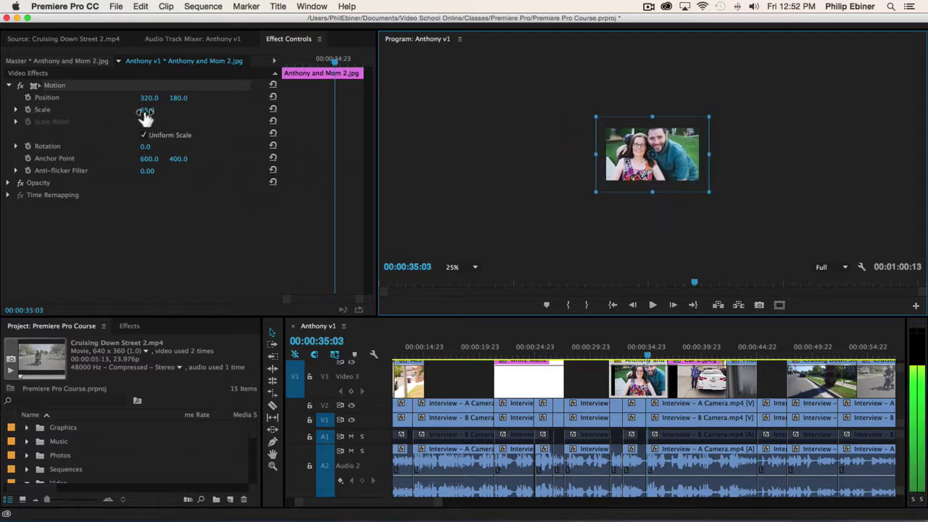
click(467, 267)
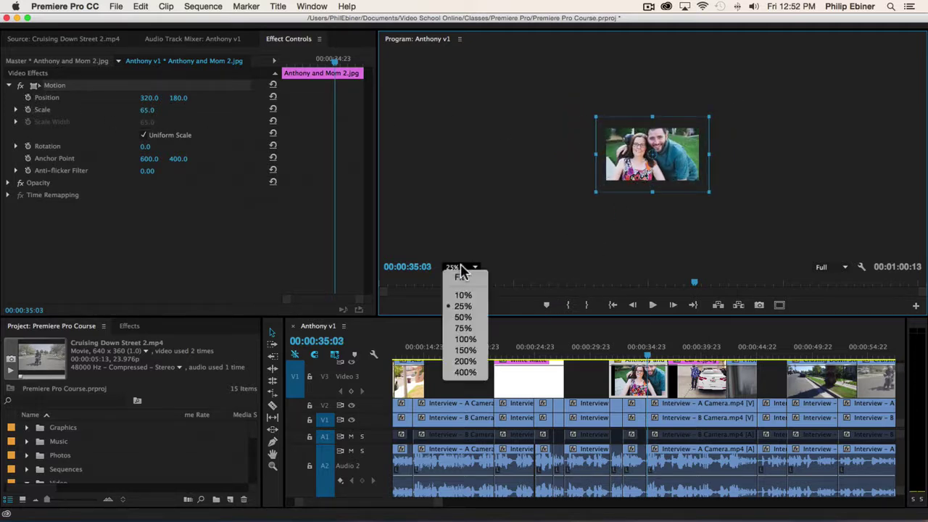
click(468, 272)
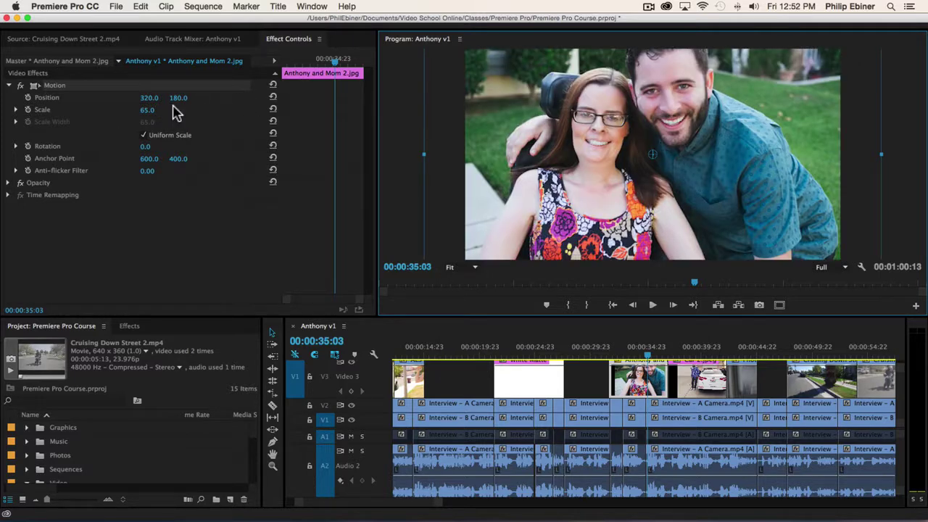
Reduce the two-person photo's scale to 59, shift its anchor point to about 638.5, 403.1 and position it at about 339.1, 208.2
drag(147, 111, 146, 110)
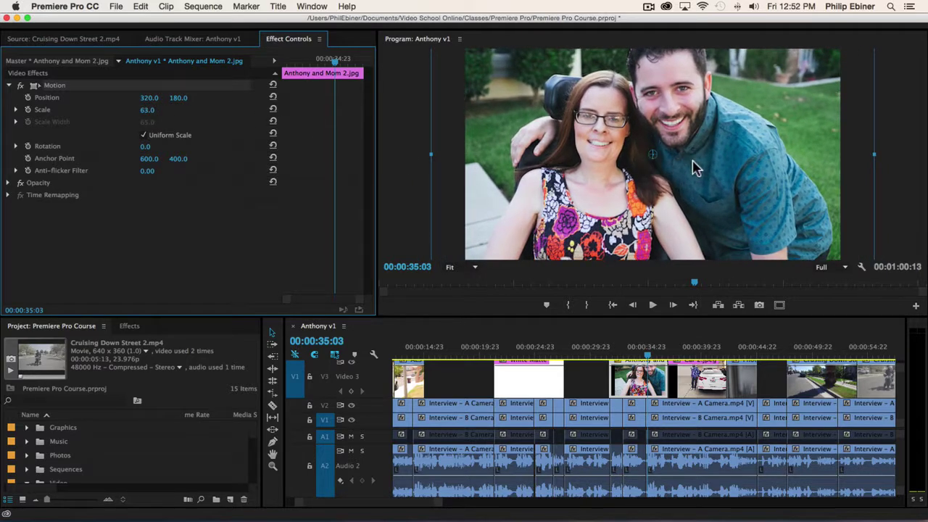
drag(641, 164, 755, 114)
mouse_move(438, 139)
mouse_down()
mouse_move(469, 131)
mouse_move(447, 132)
mouse_up()
drag(525, 117, 524, 136)
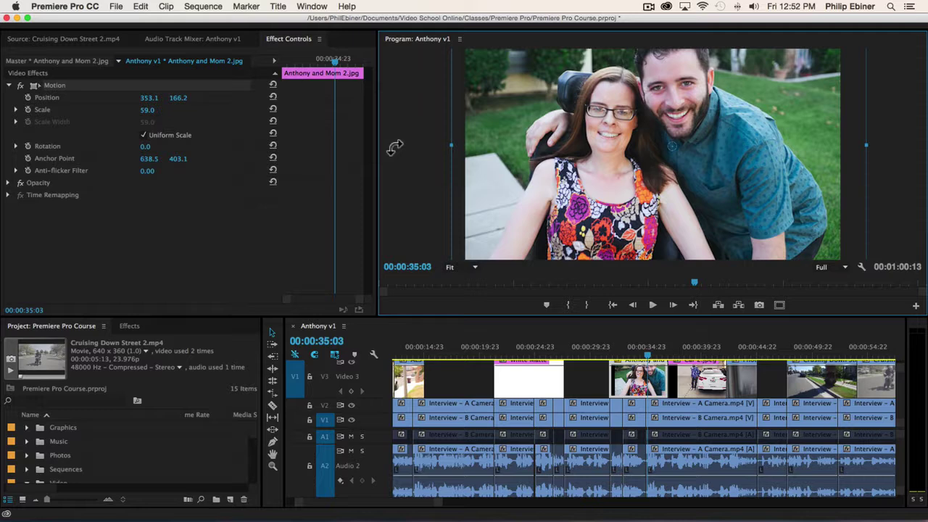
drag(395, 141, 453, 99)
mouse_move(151, 97)
mouse_down()
mouse_move(132, 97)
mouse_move(190, 101)
mouse_move(162, 97)
mouse_up()
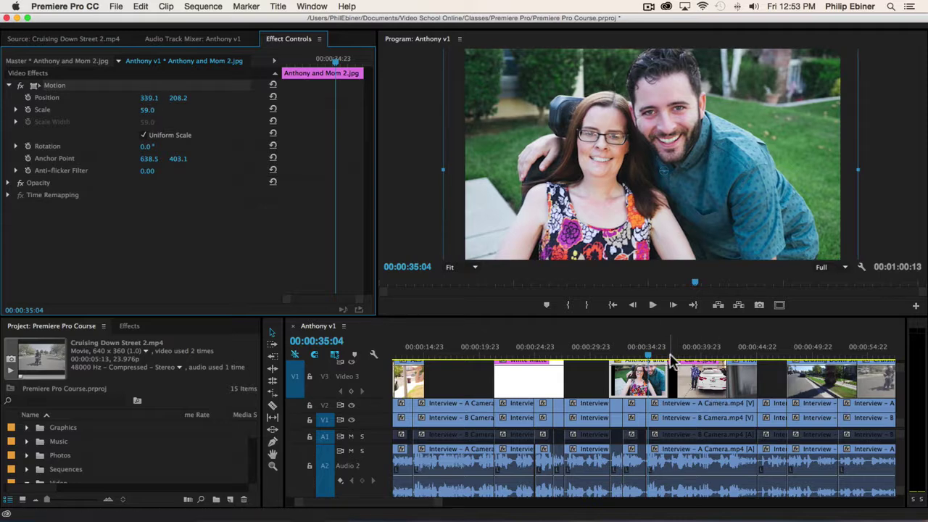
Scale the Car 2.jpeg clip down to 21 at about 00:00:38:13
drag(660, 354, 685, 355)
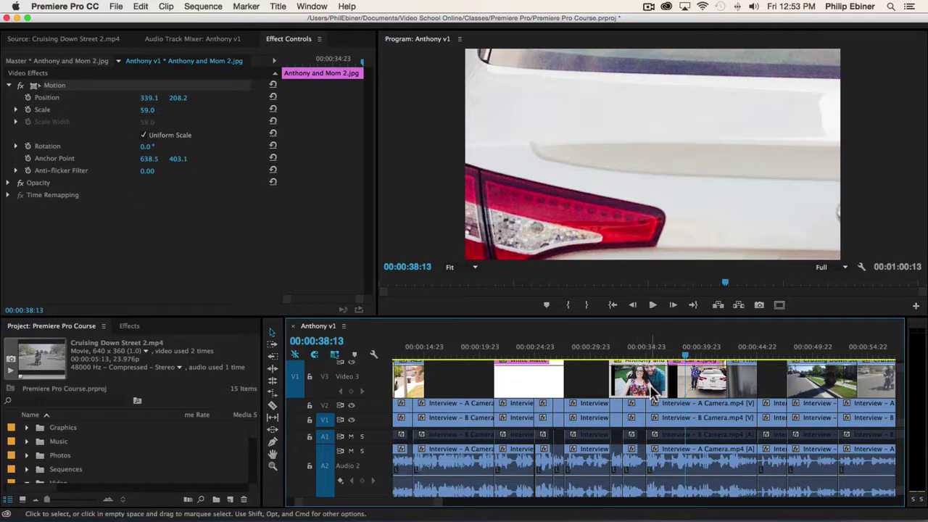
click(702, 380)
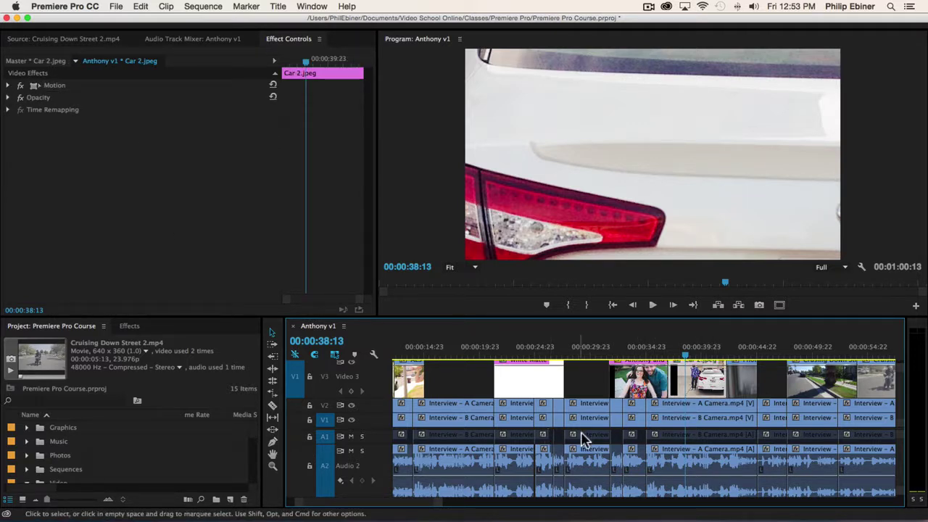
click(10, 86)
drag(147, 110, 90, 109)
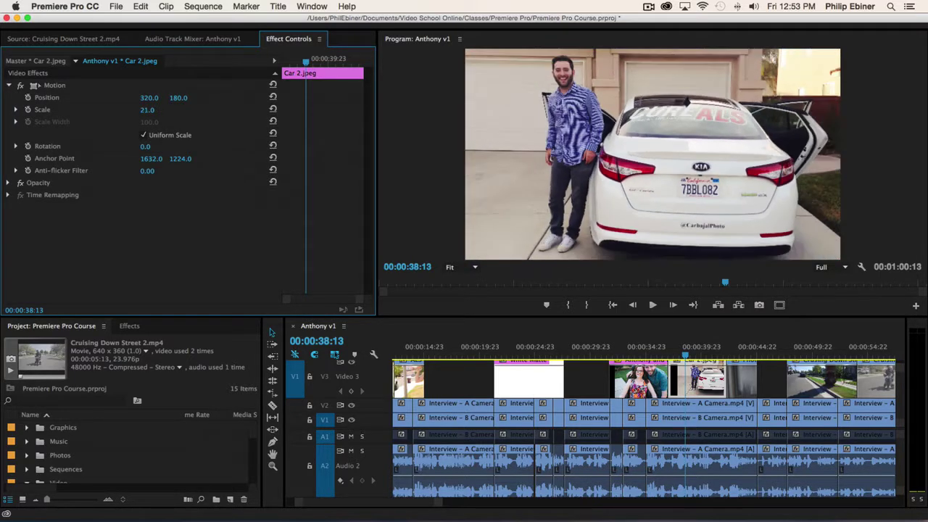
Set the Car 2.jpeg photo's scale to 23 and reposition it at about 311.1, 200.8 in the frame
click(710, 104)
drag(776, 118, 775, 118)
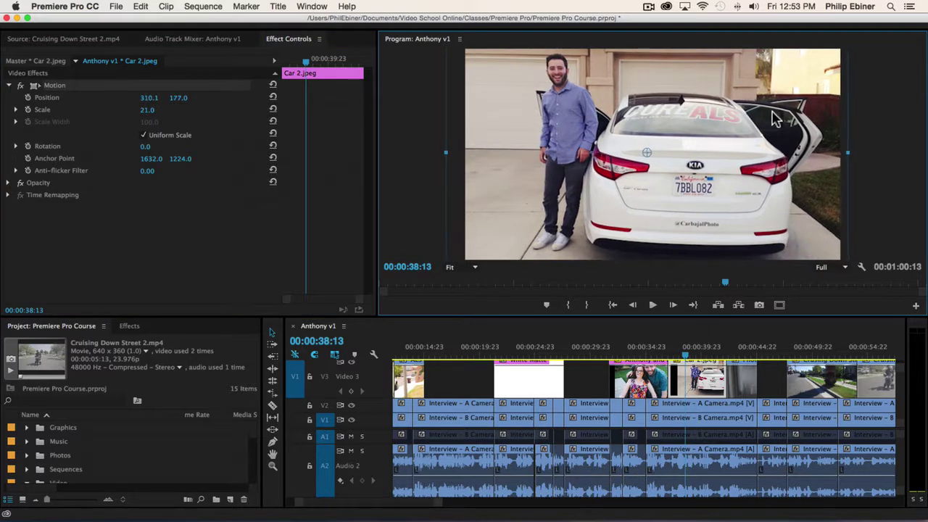
drag(148, 110, 152, 110)
drag(837, 115, 839, 129)
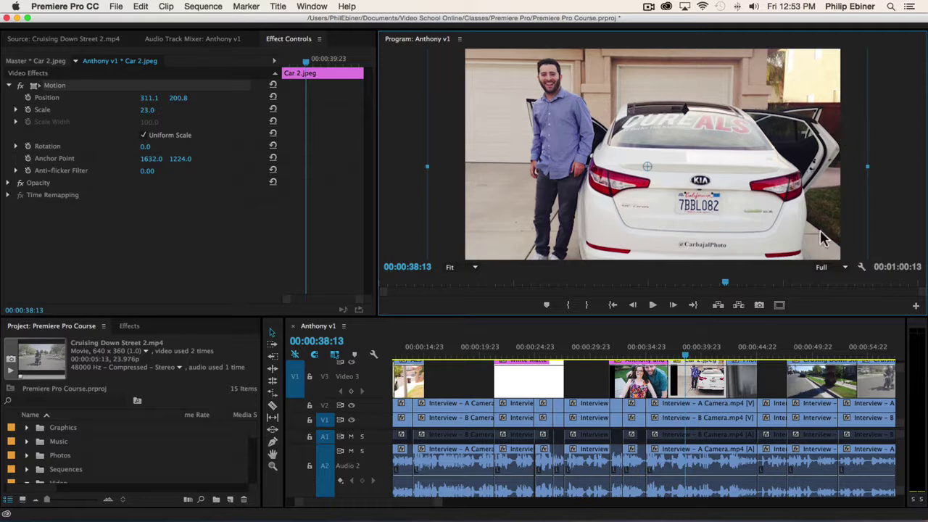
Shrink Social Media 4.png on track V7 at about 00:00:24:17 and reposition it so the whole screenshot fits inside the frame
drag(716, 353, 720, 353)
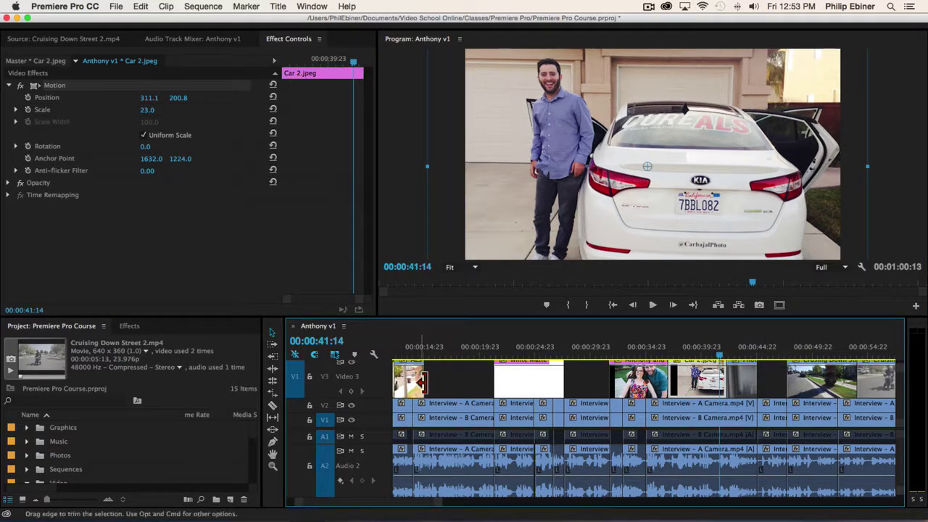
scroll(460, 382, up, 1)
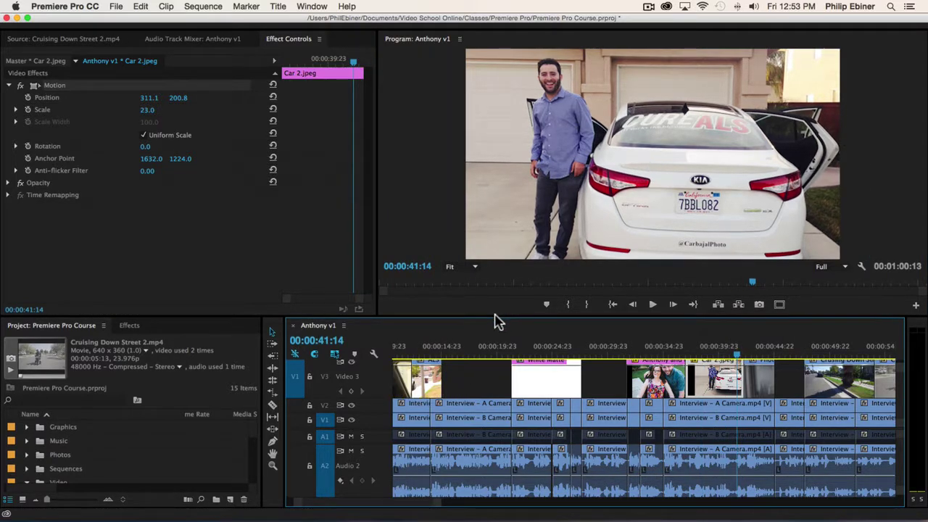
drag(493, 320, 498, 297)
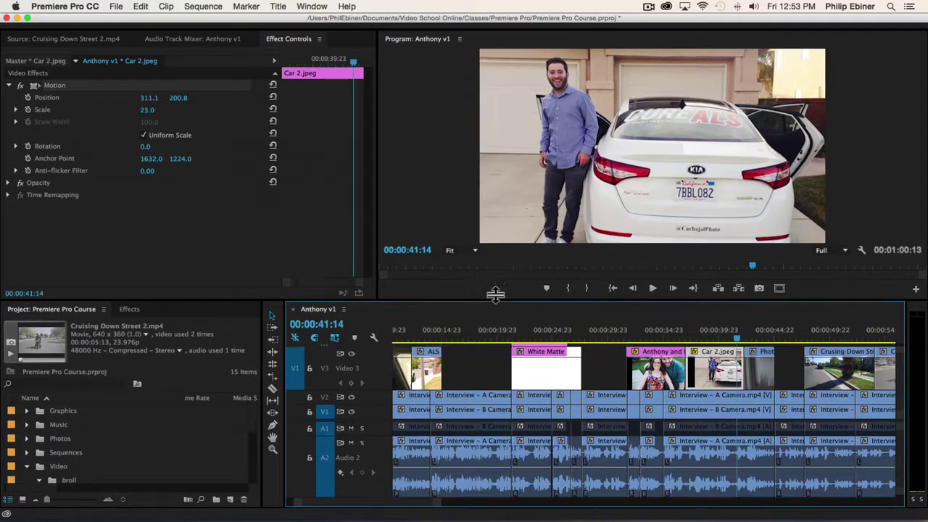
scroll(493, 384, up, 7)
scroll(597, 364, up, 3)
click(667, 331)
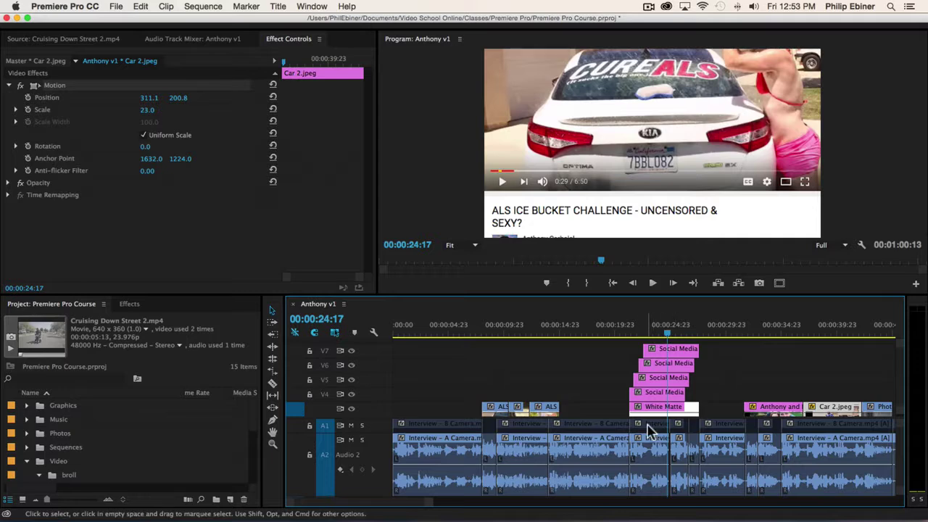
click(678, 349)
click(488, 142)
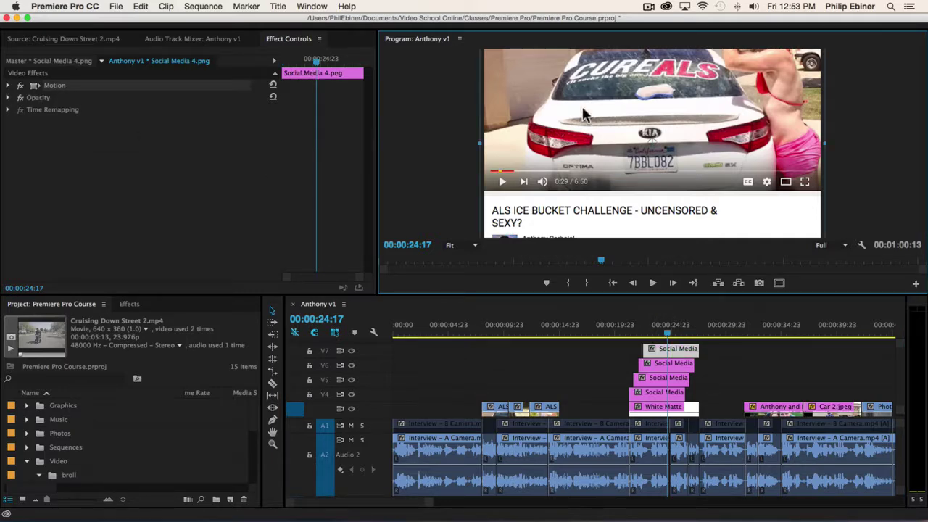
drag(484, 140, 546, 138)
mouse_move(669, 111)
mouse_down()
mouse_move(682, 101)
mouse_move(655, 101)
mouse_move(662, 108)
mouse_up()
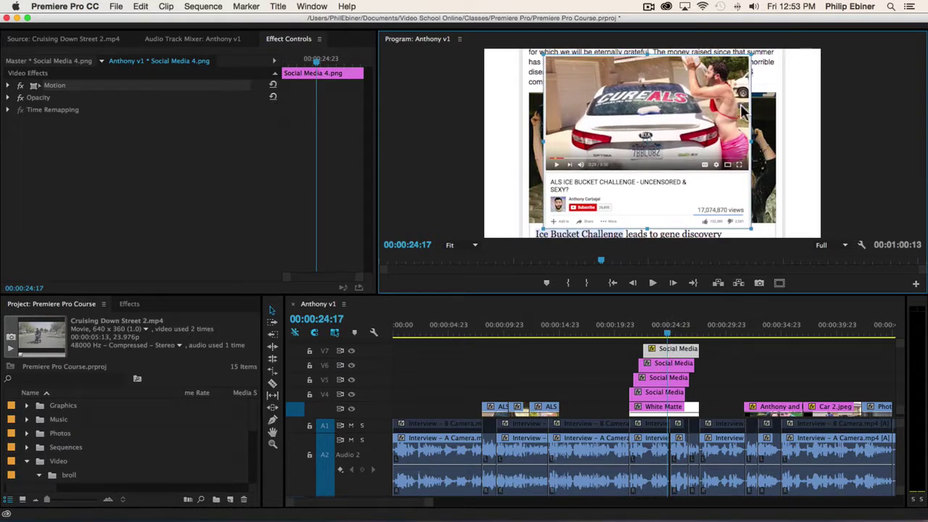
Hide video track V7 to uncover the social media image beneath it
click(734, 343)
click(671, 352)
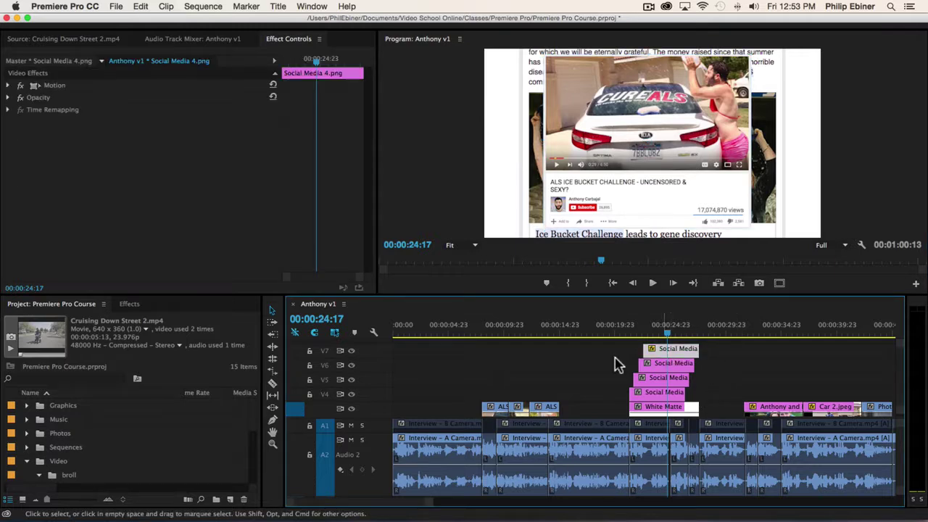
click(352, 351)
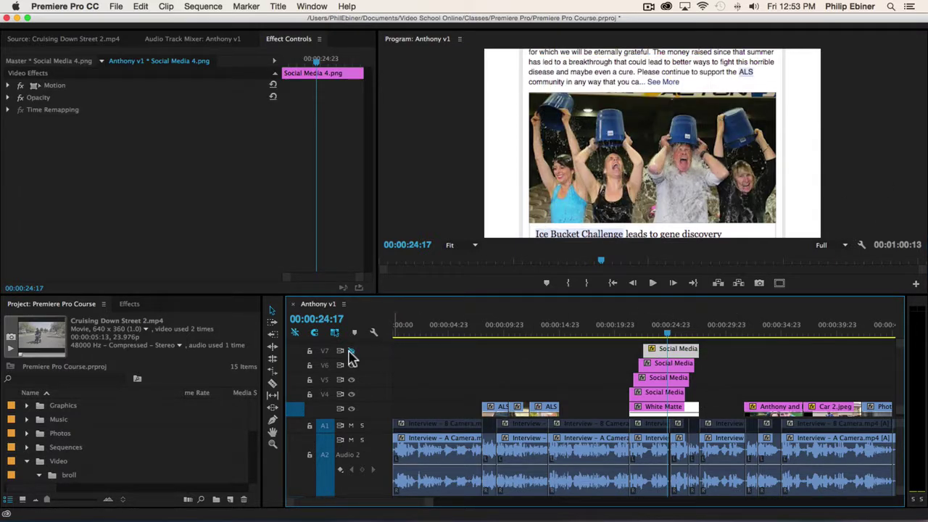